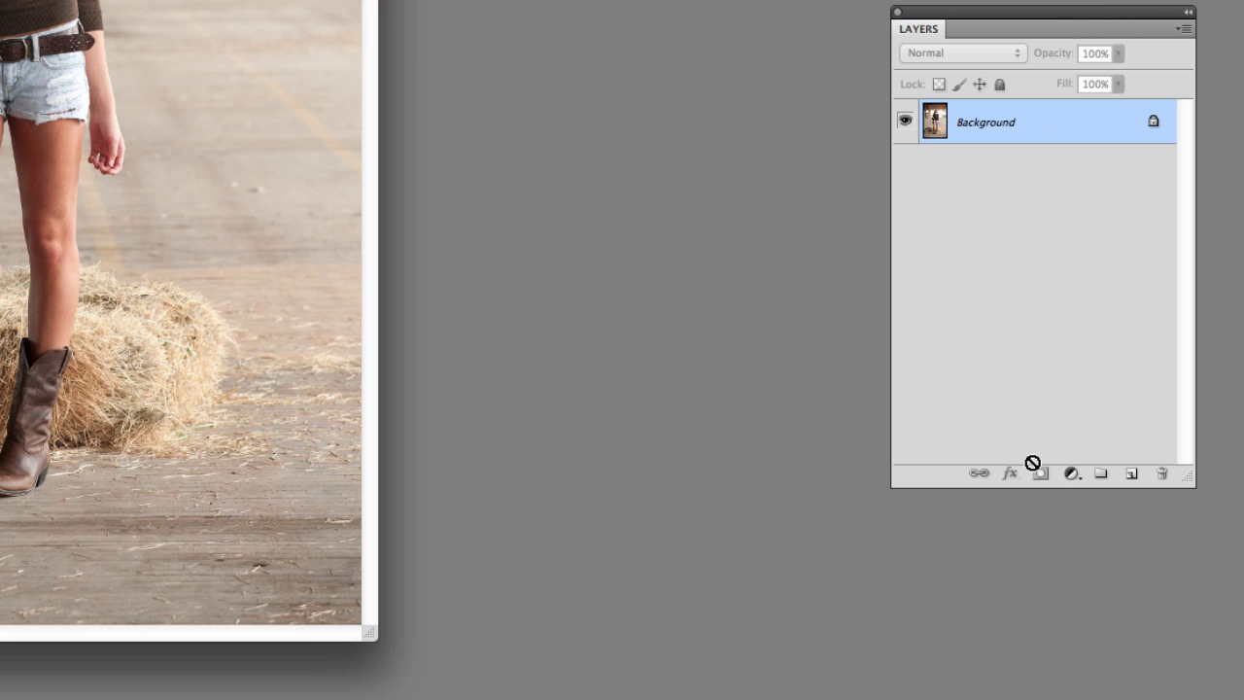
Add a Curves adjustment layer above the barn portrait and move its Adjustments panel aside.
click(1072, 477)
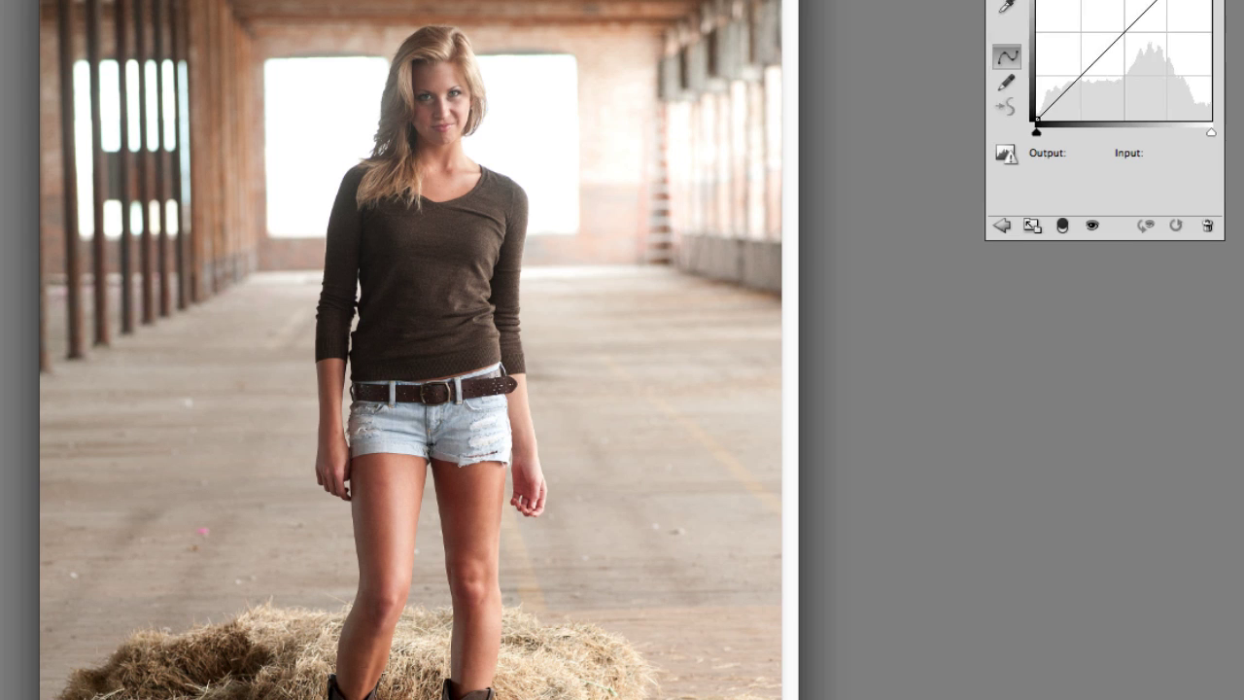
drag(1167, 0, 1049, 15)
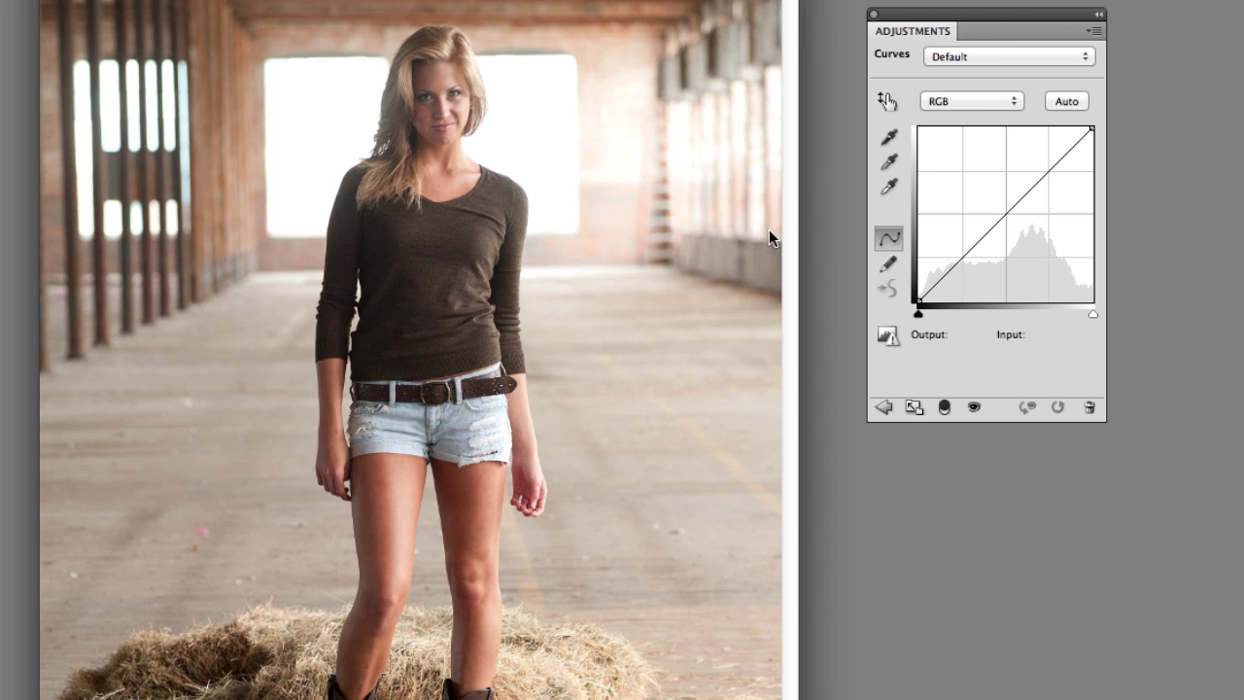
Bend the Red channel curve into an S-shape with points at 77→53 and 179→200.
click(988, 101)
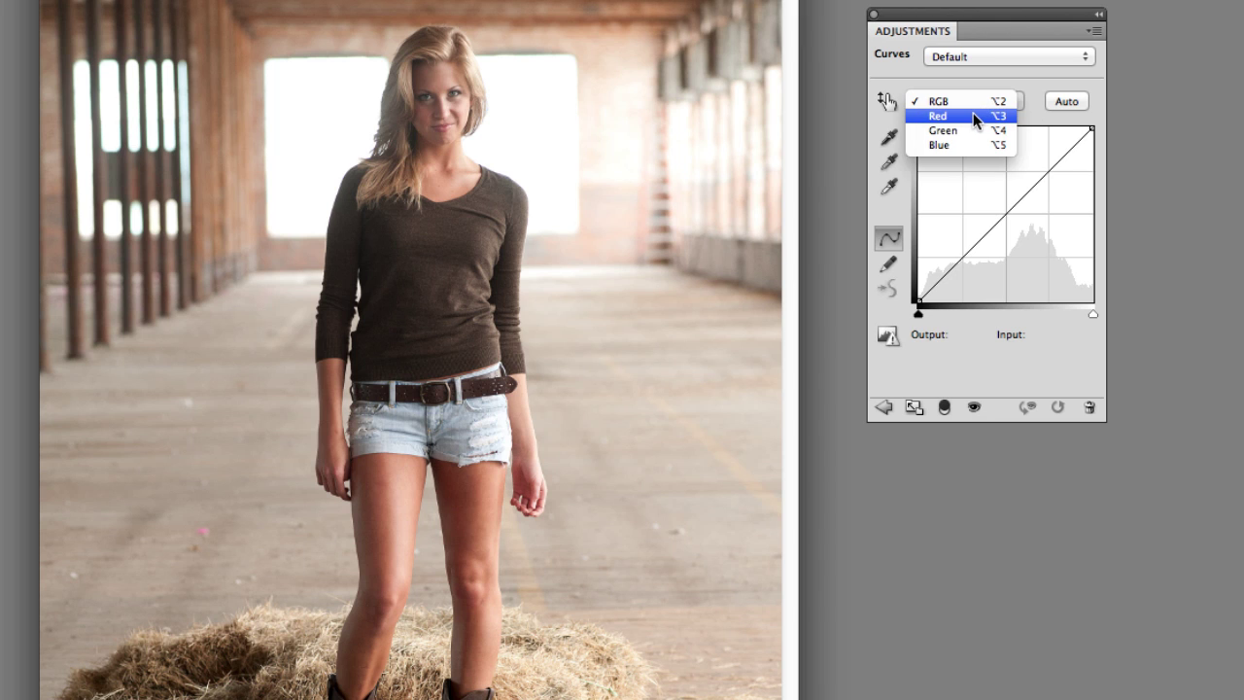
click(972, 115)
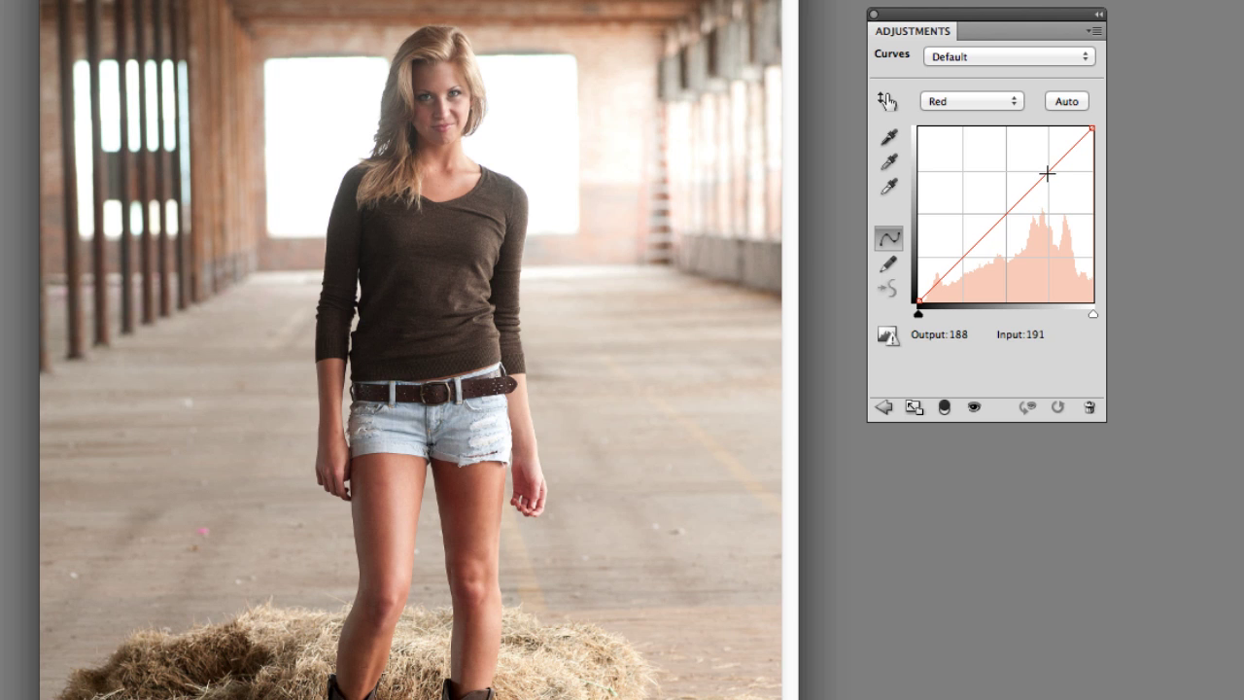
drag(1048, 173, 1039, 168)
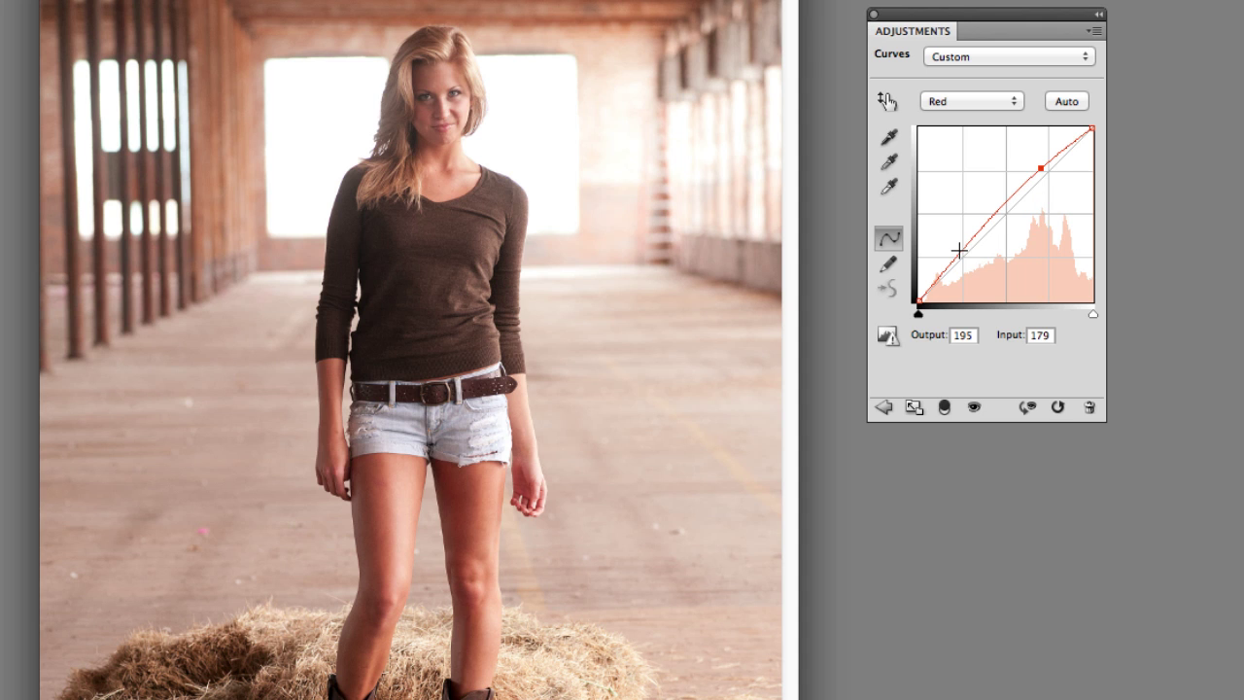
drag(959, 250, 971, 262)
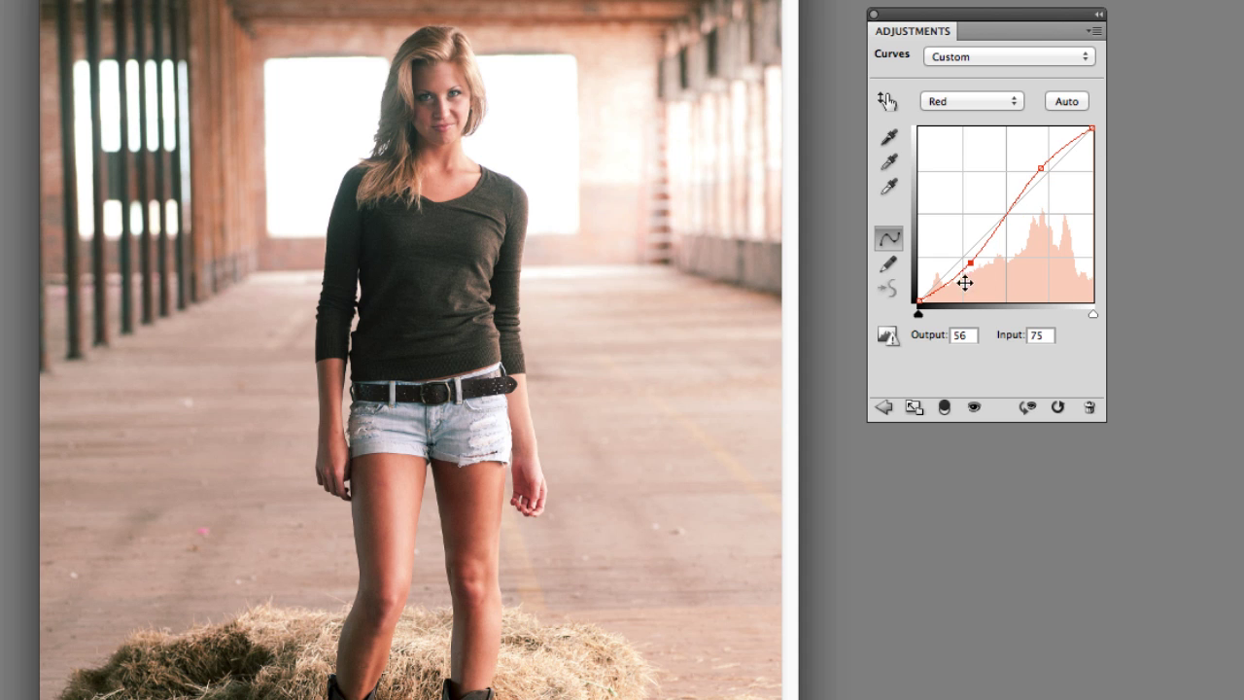
mouse_move(969, 261)
mouse_down()
mouse_move(977, 278)
mouse_move(972, 264)
mouse_up()
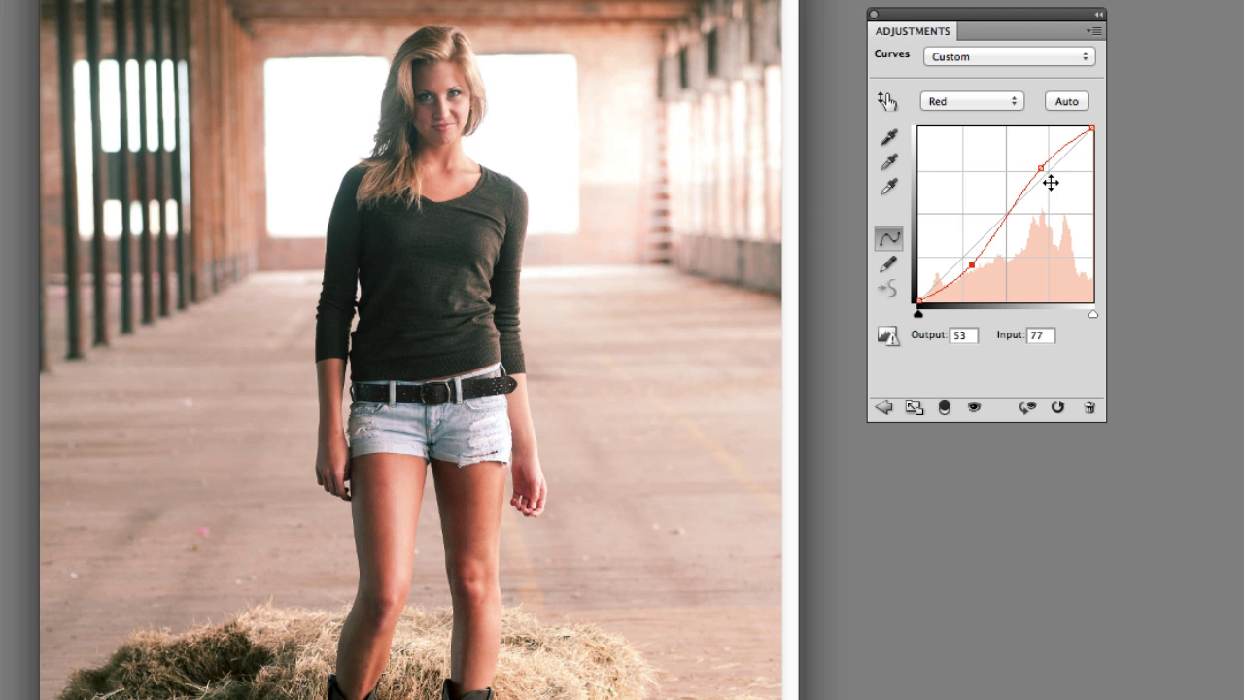
drag(1039, 170, 1041, 165)
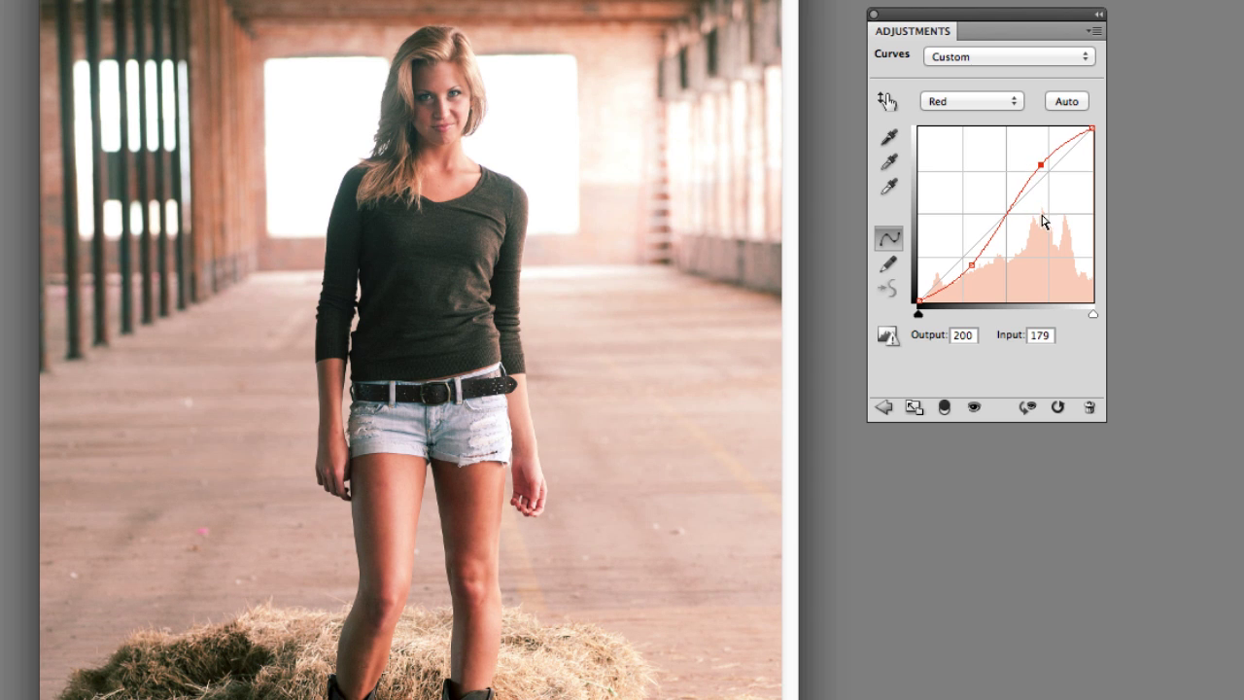
Move the Blue channel curve endpoints to 0→18 and 255→227.
click(987, 101)
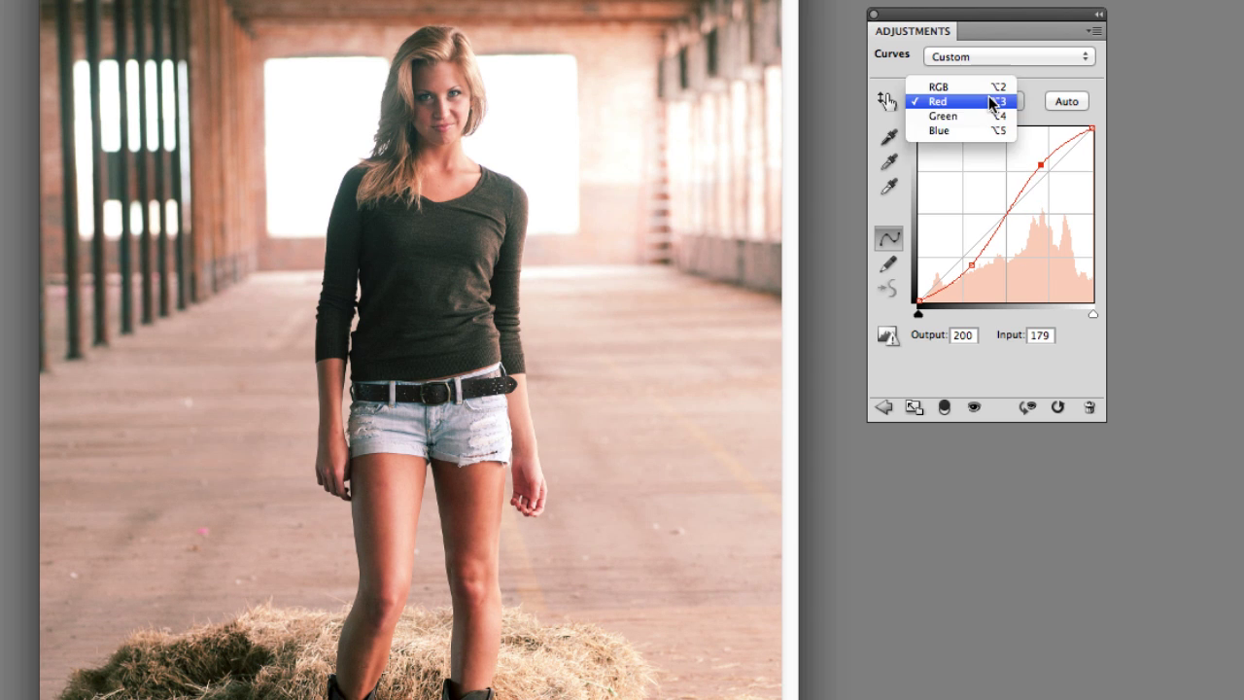
click(970, 129)
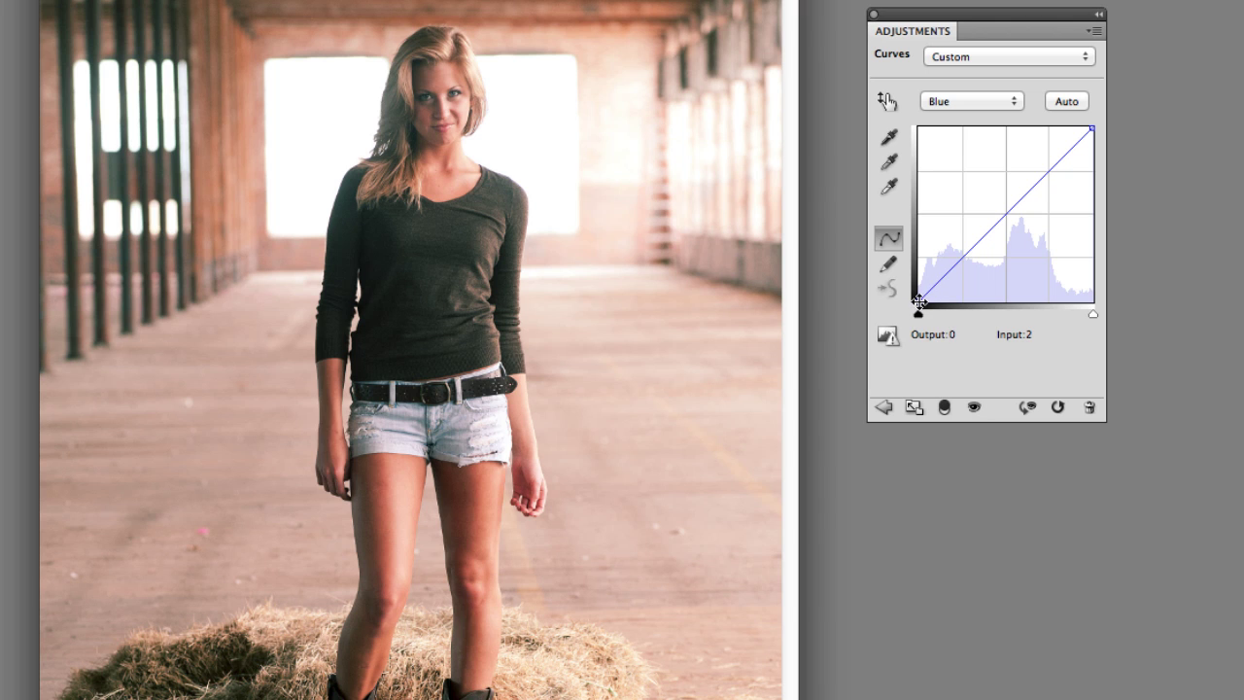
click(919, 300)
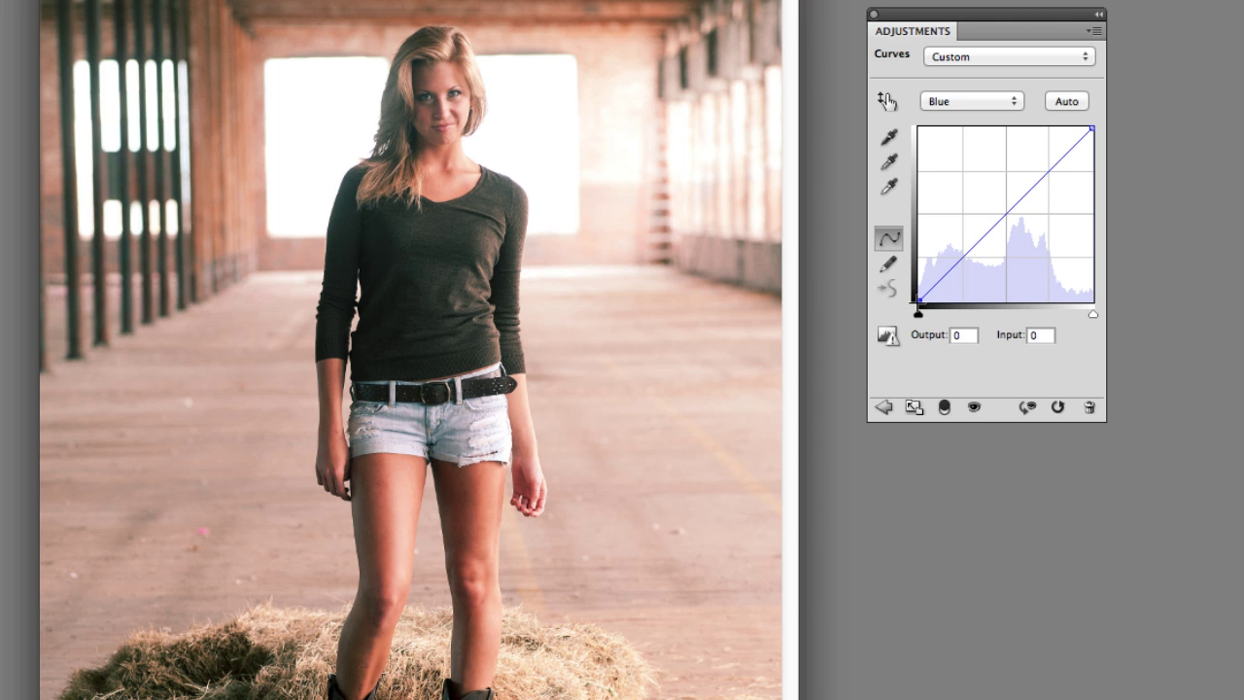
drag(919, 300, 919, 289)
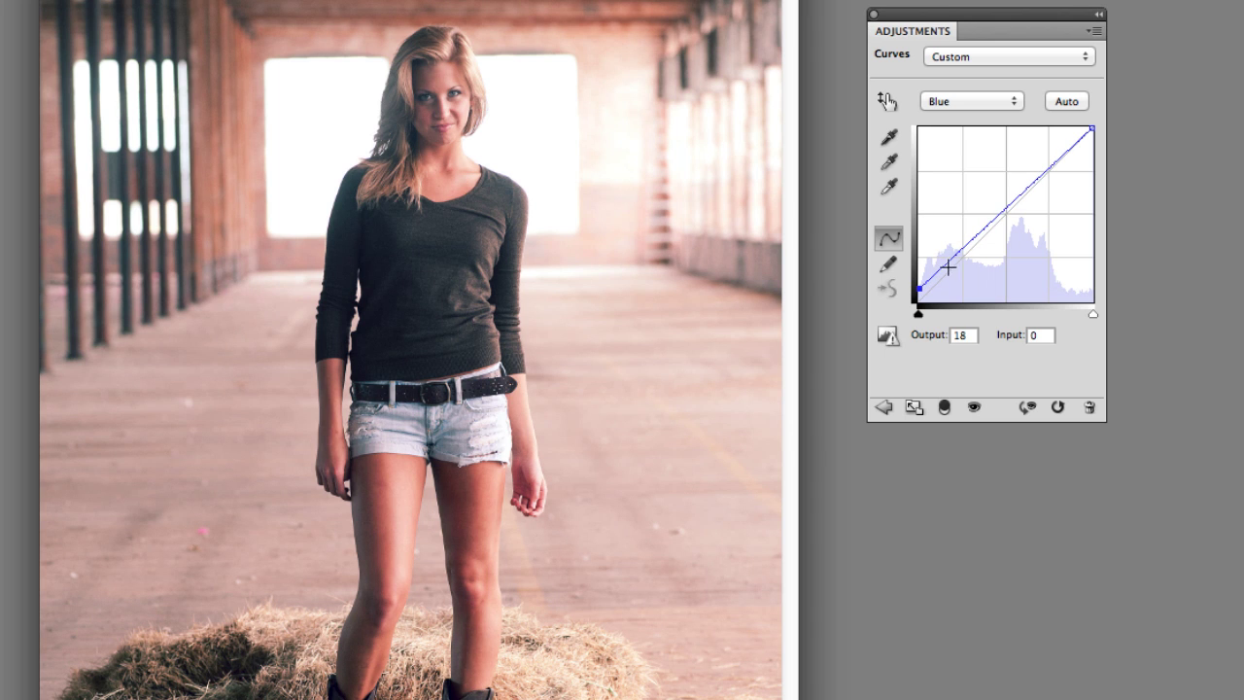
drag(1089, 129, 1091, 148)
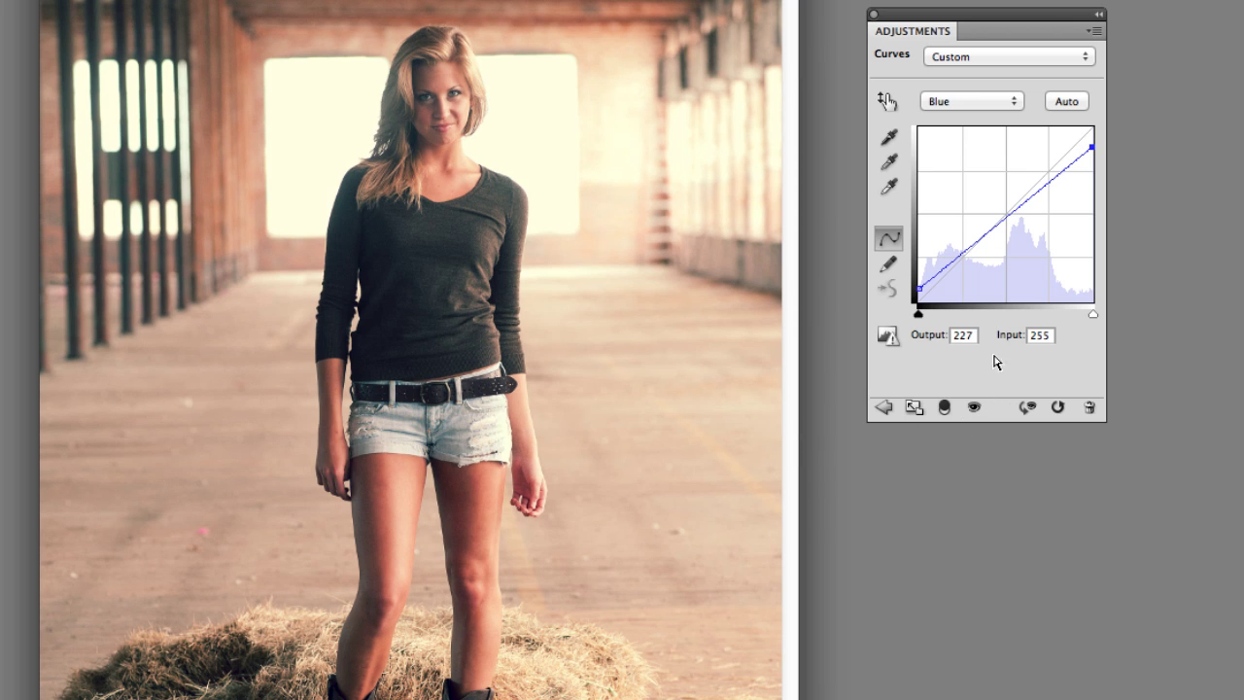
Give the Green channel a gentle S-curve with points at 67→54 and 184→194.
click(994, 101)
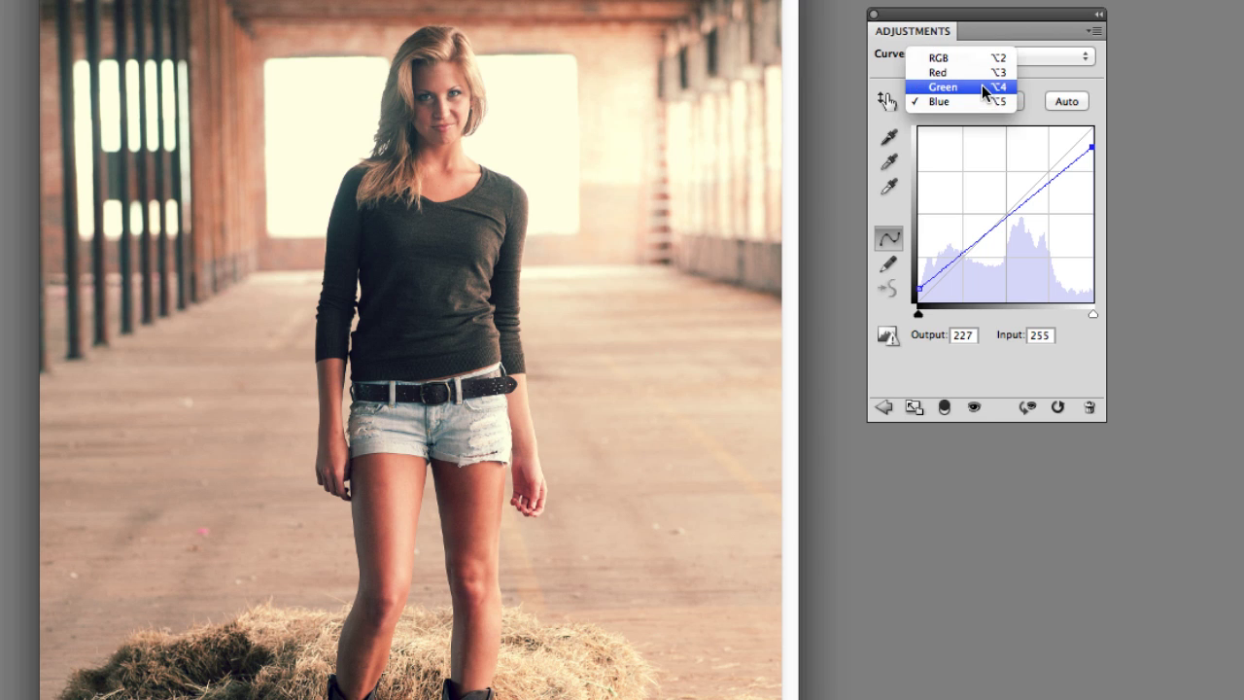
click(982, 85)
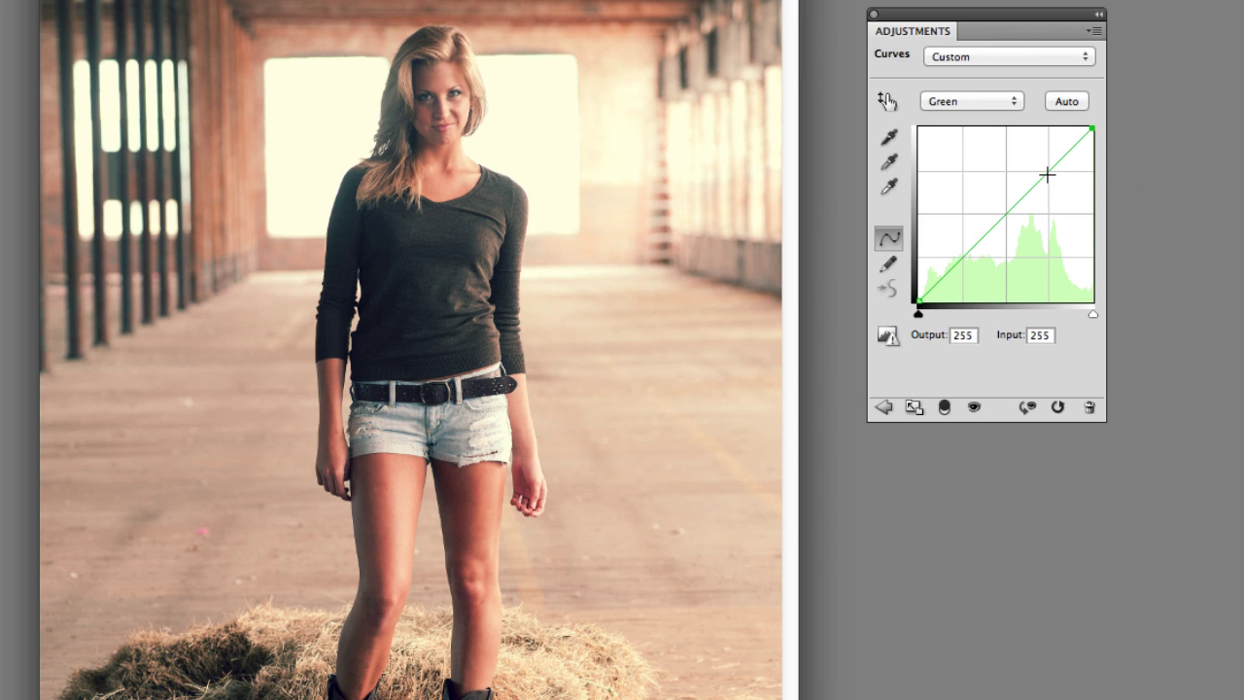
drag(1047, 173, 1043, 168)
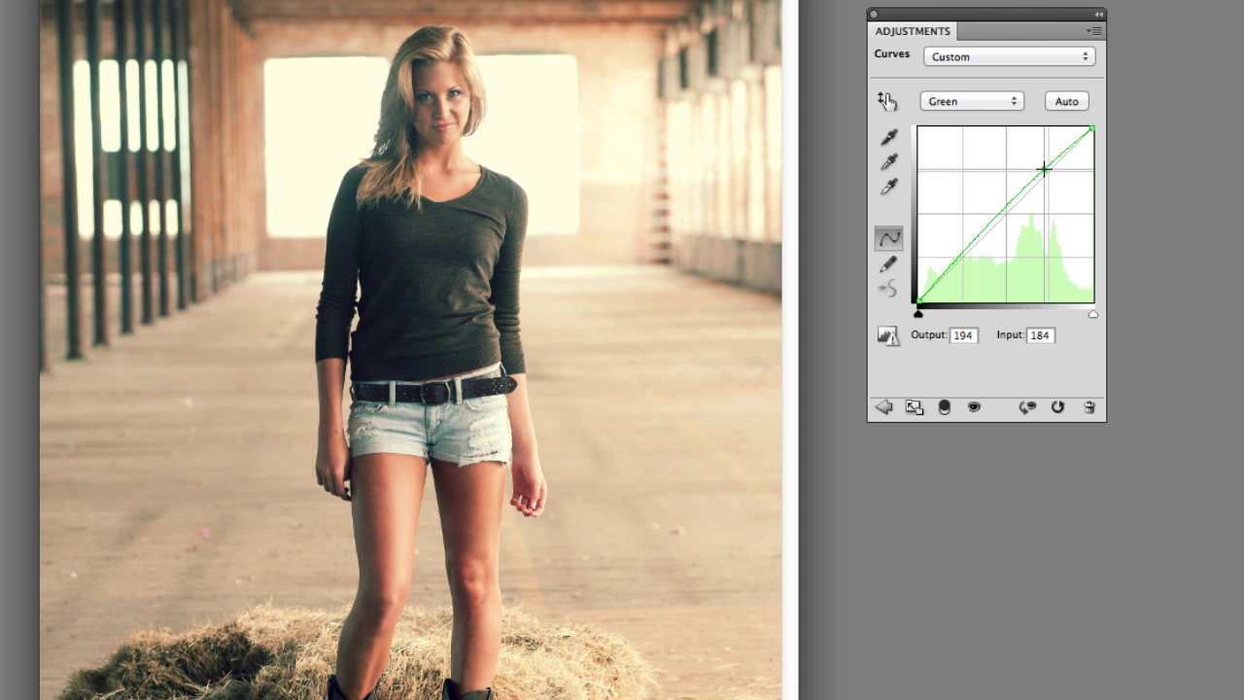
drag(958, 256, 964, 264)
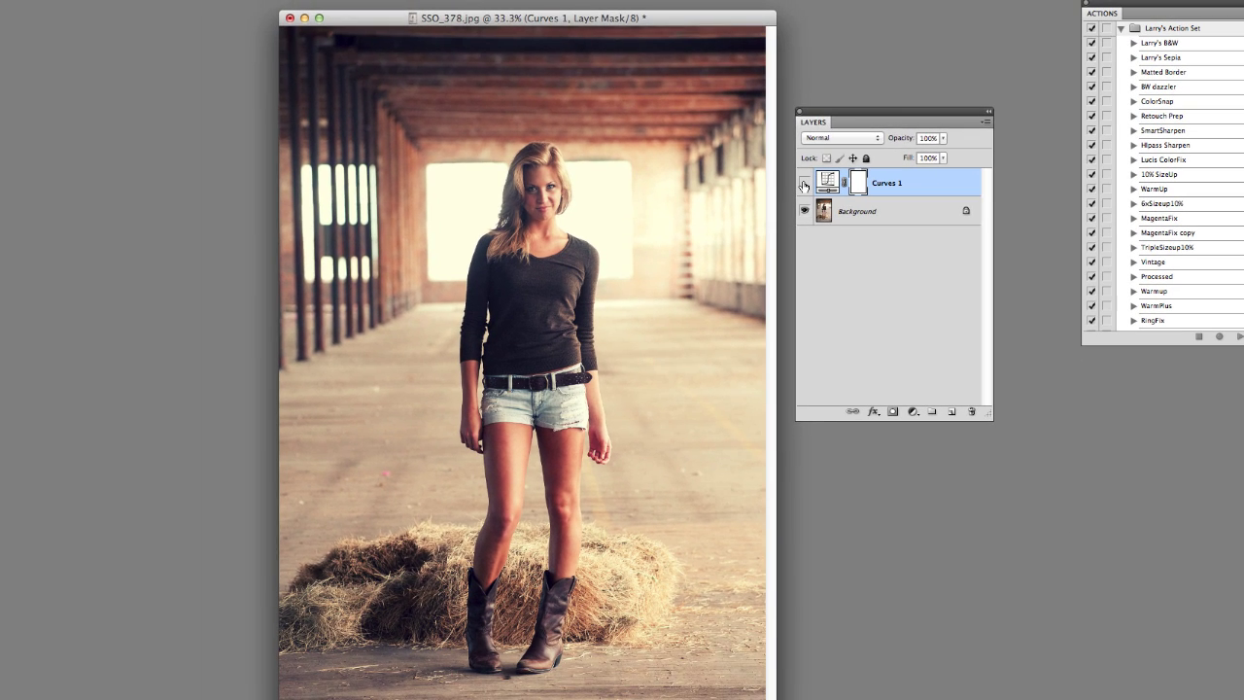
click(803, 185)
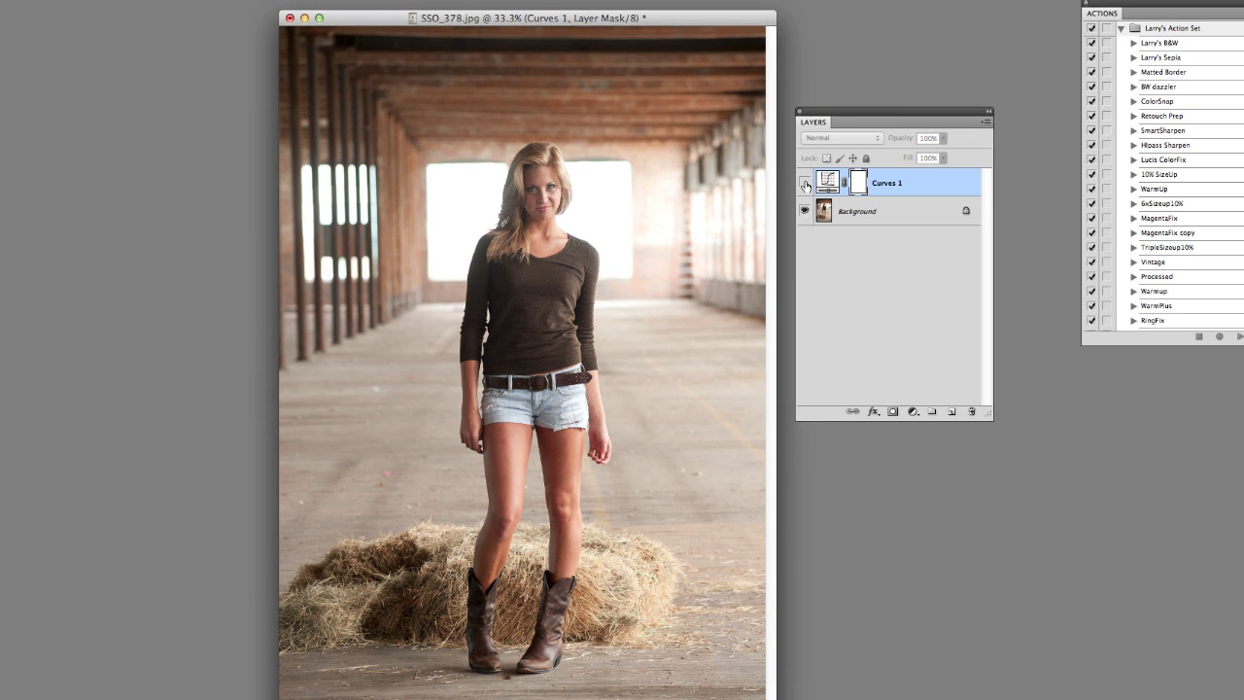
click(803, 185)
click(803, 184)
click(804, 184)
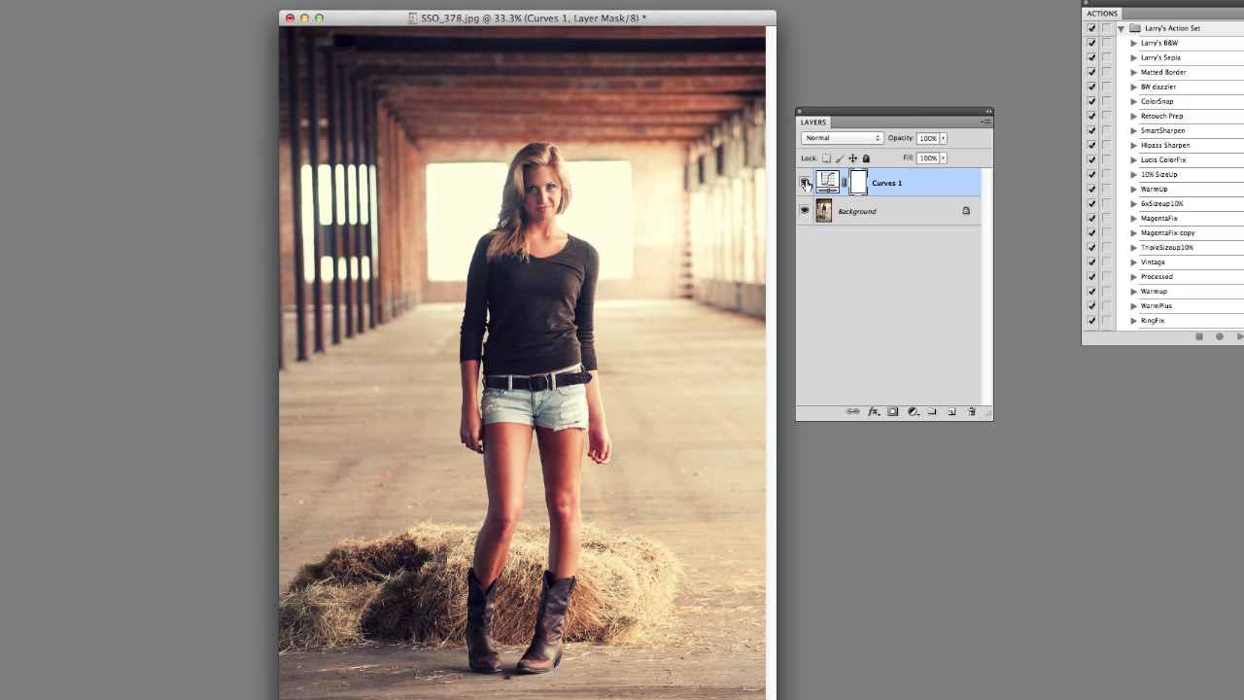
click(804, 185)
click(804, 184)
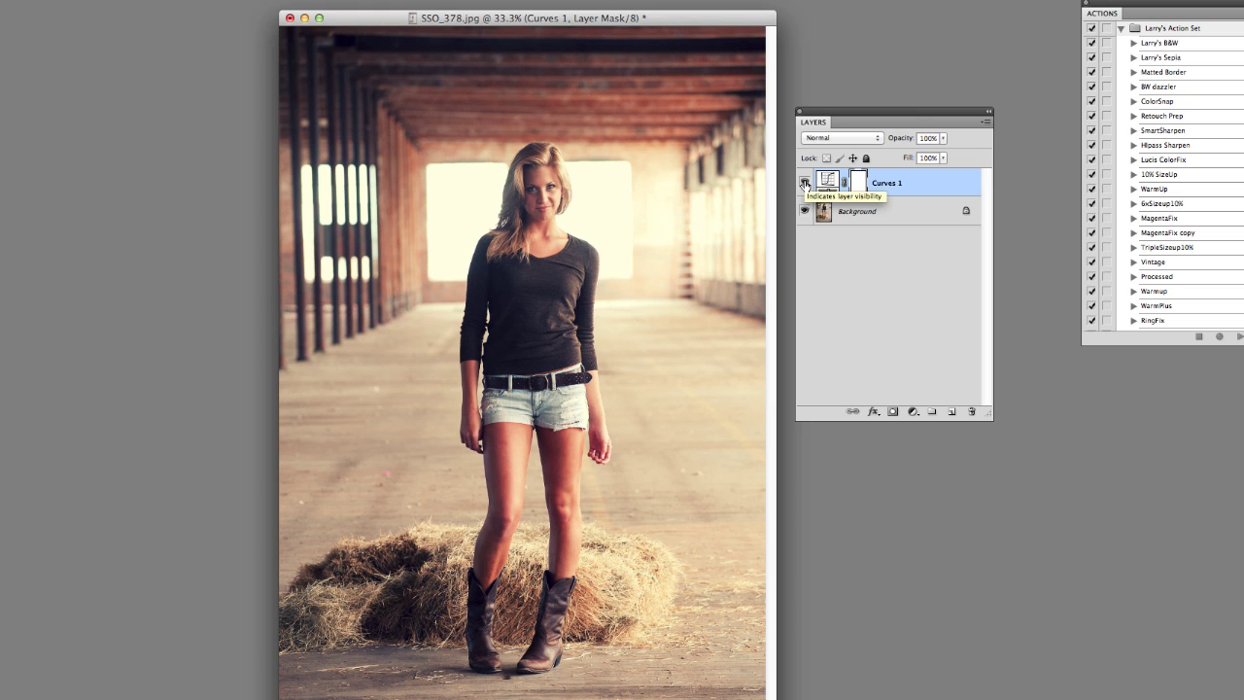
click(804, 184)
click(804, 183)
Reopen Curves 1, brighten the green highlights, and deepen the red shadow point to 80→41.
double_click(828, 182)
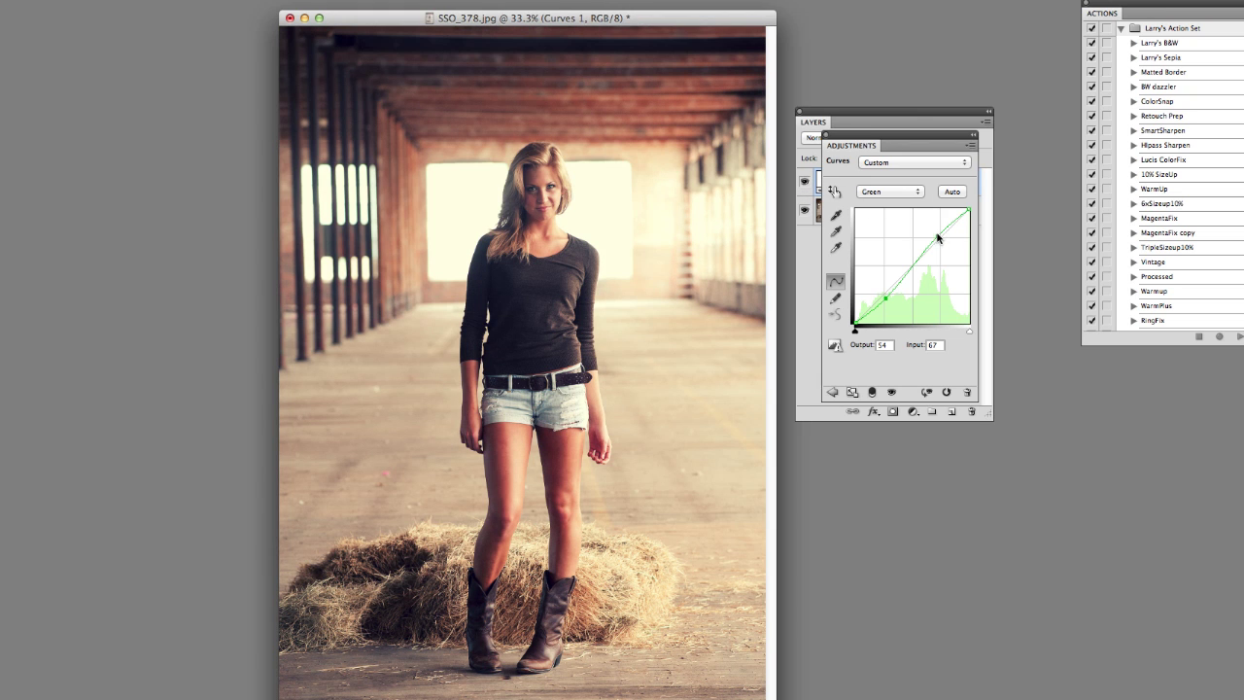
drag(937, 237, 967, 233)
click(889, 192)
click(884, 205)
click(890, 191)
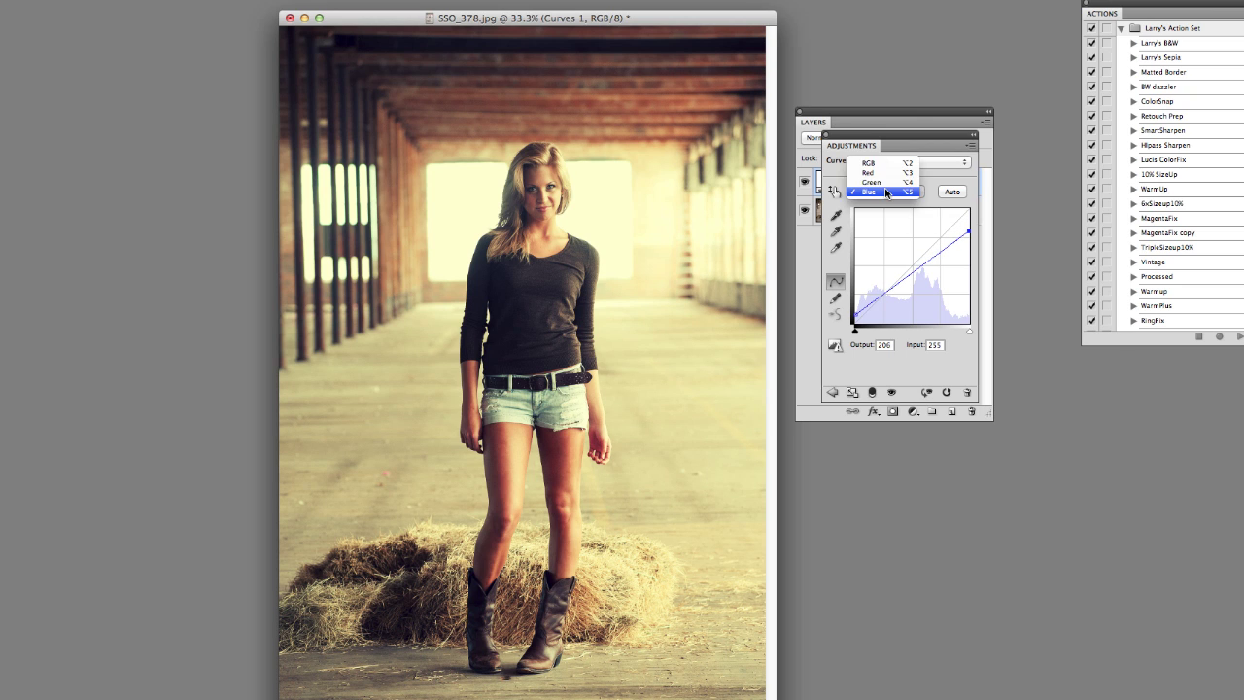
click(884, 173)
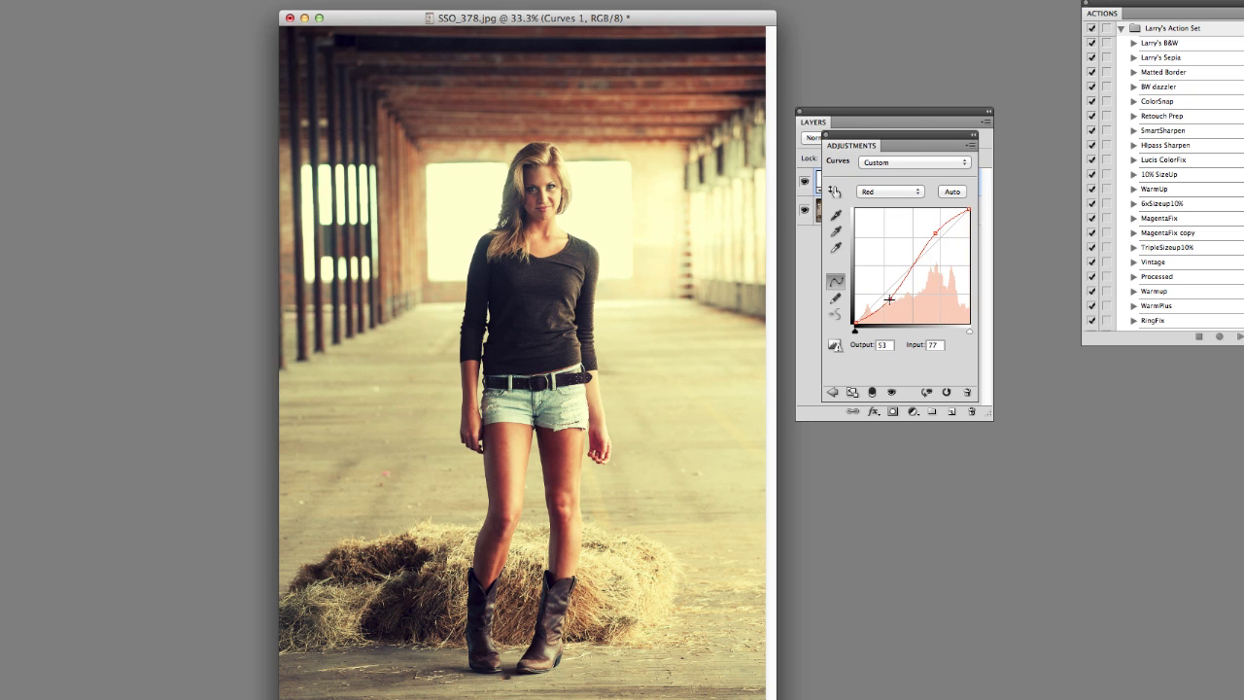
drag(889, 299, 892, 304)
click(826, 136)
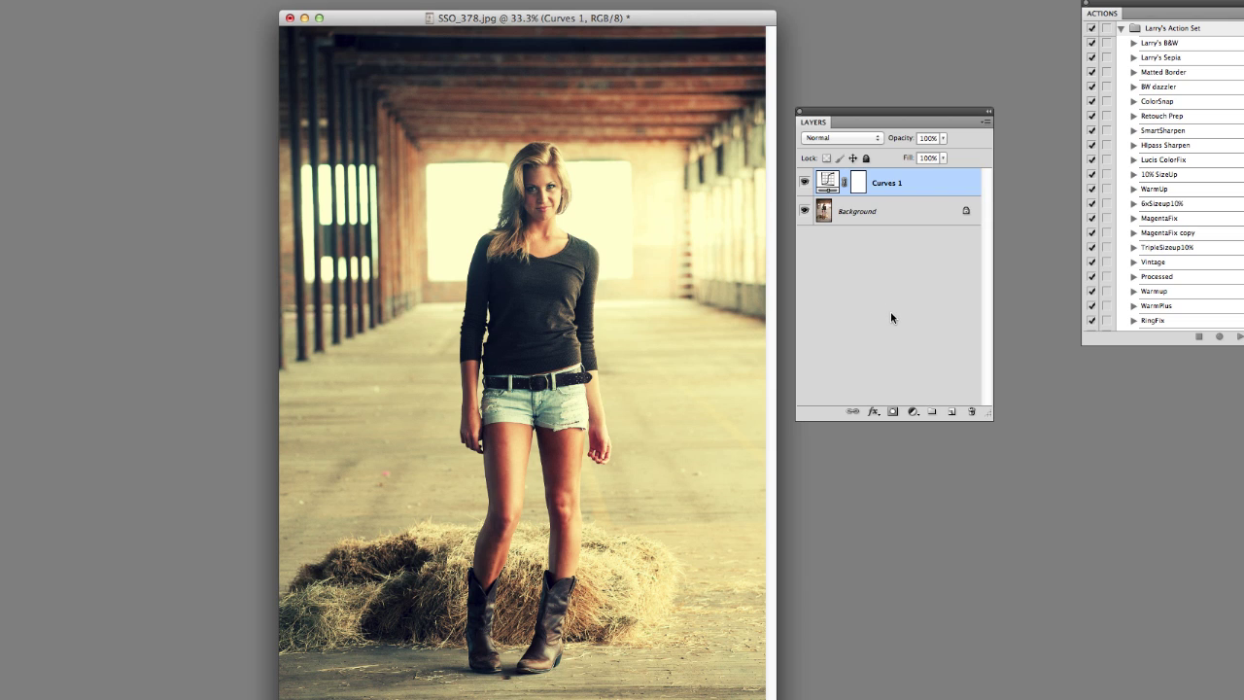
Compare Curves 1 on and off, then lower its opacity to 77%.
click(805, 183)
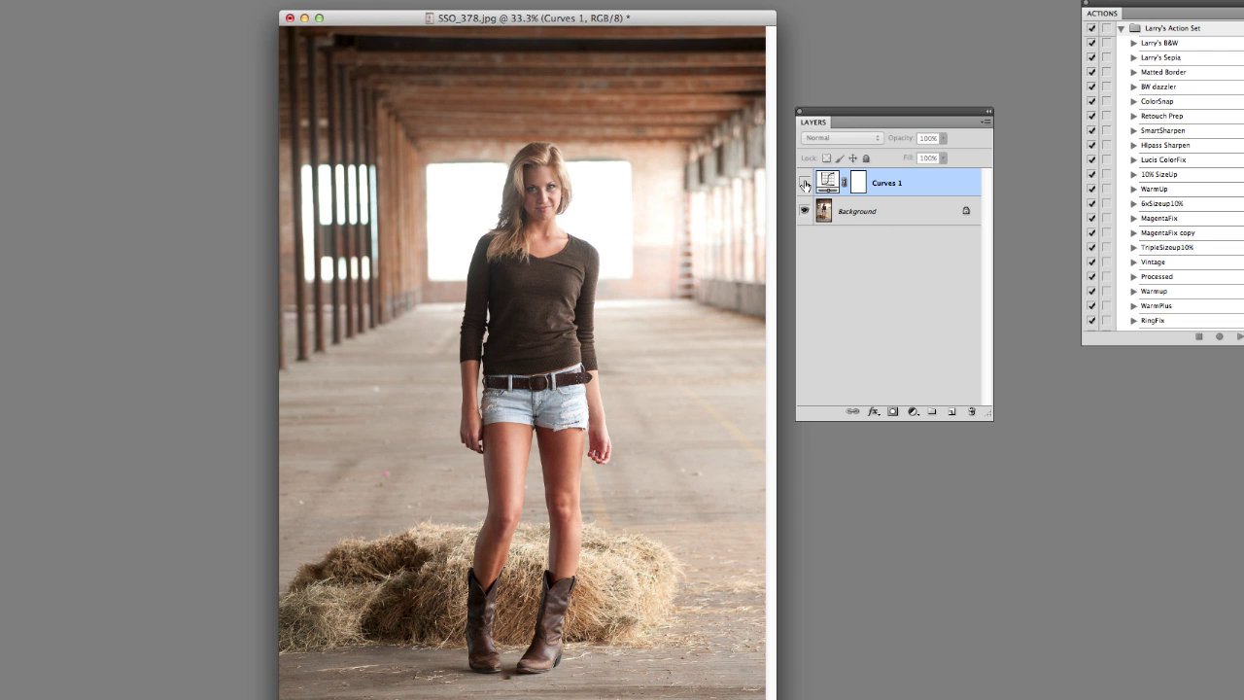
click(805, 182)
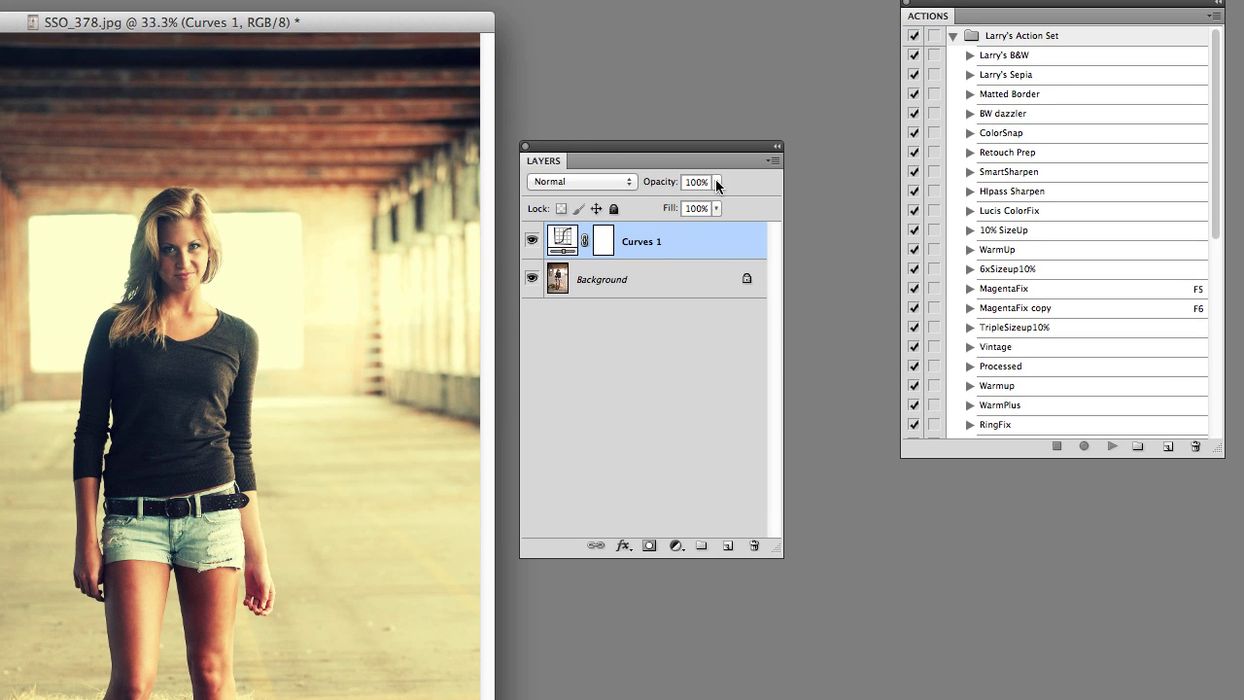
click(717, 182)
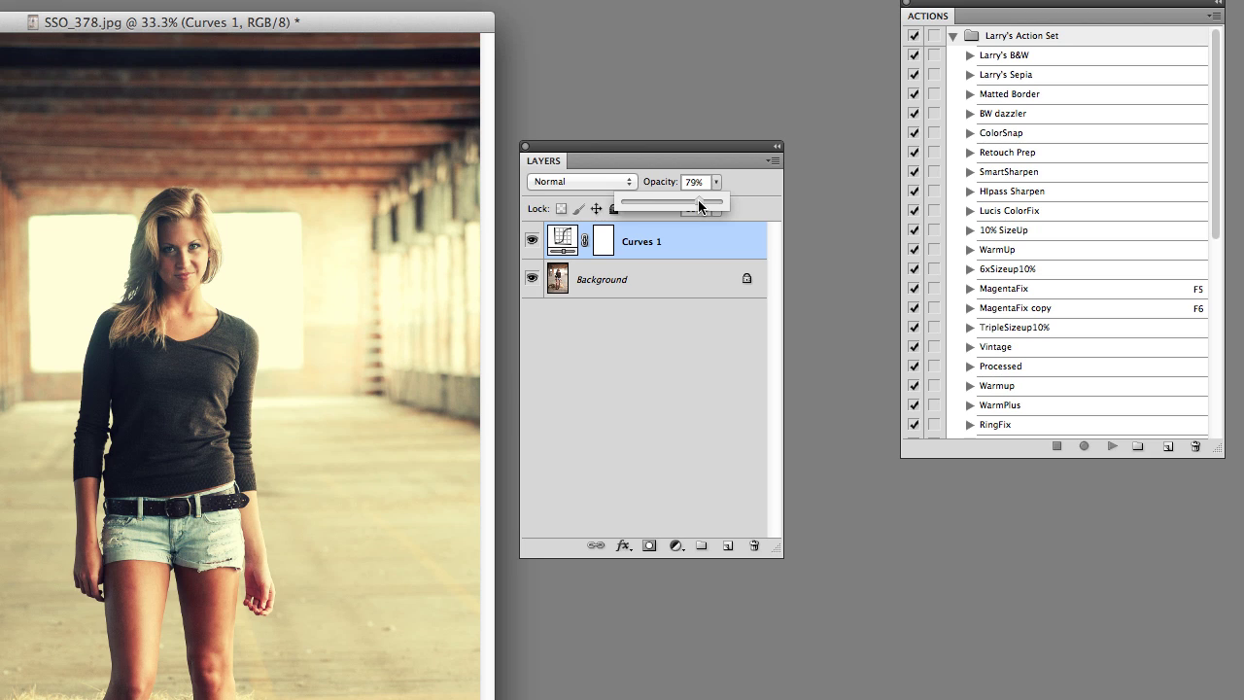
drag(698, 201, 695, 202)
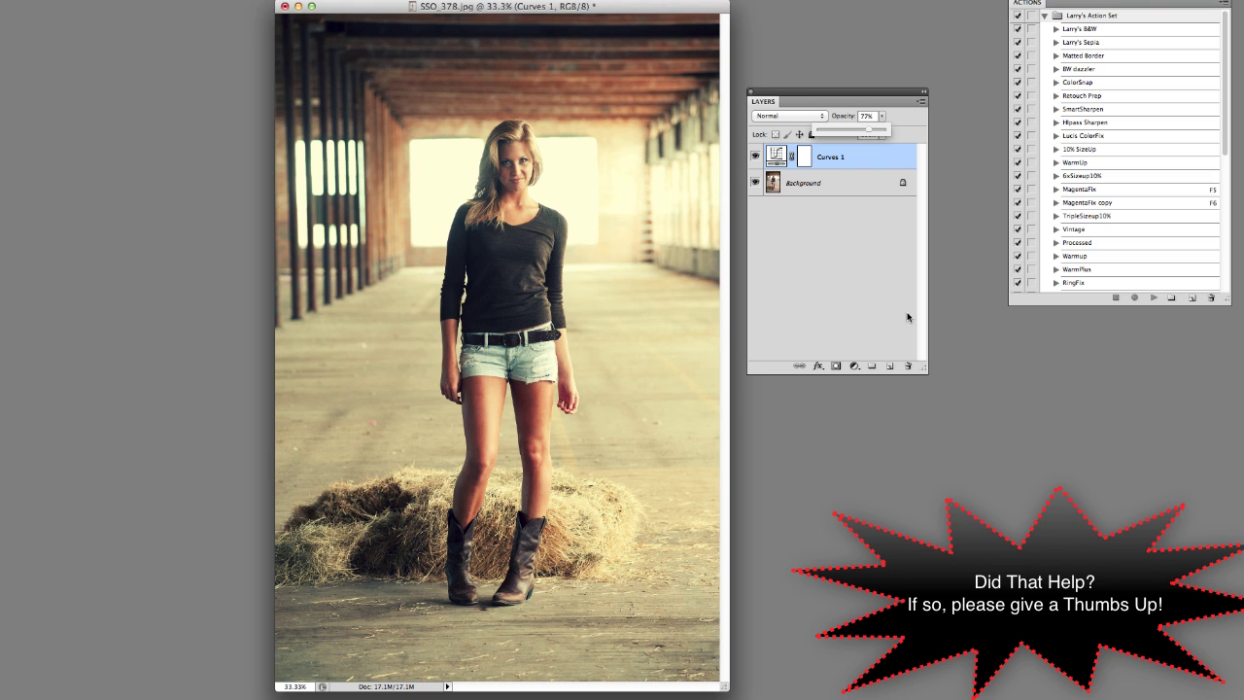
click(854, 365)
click(792, 432)
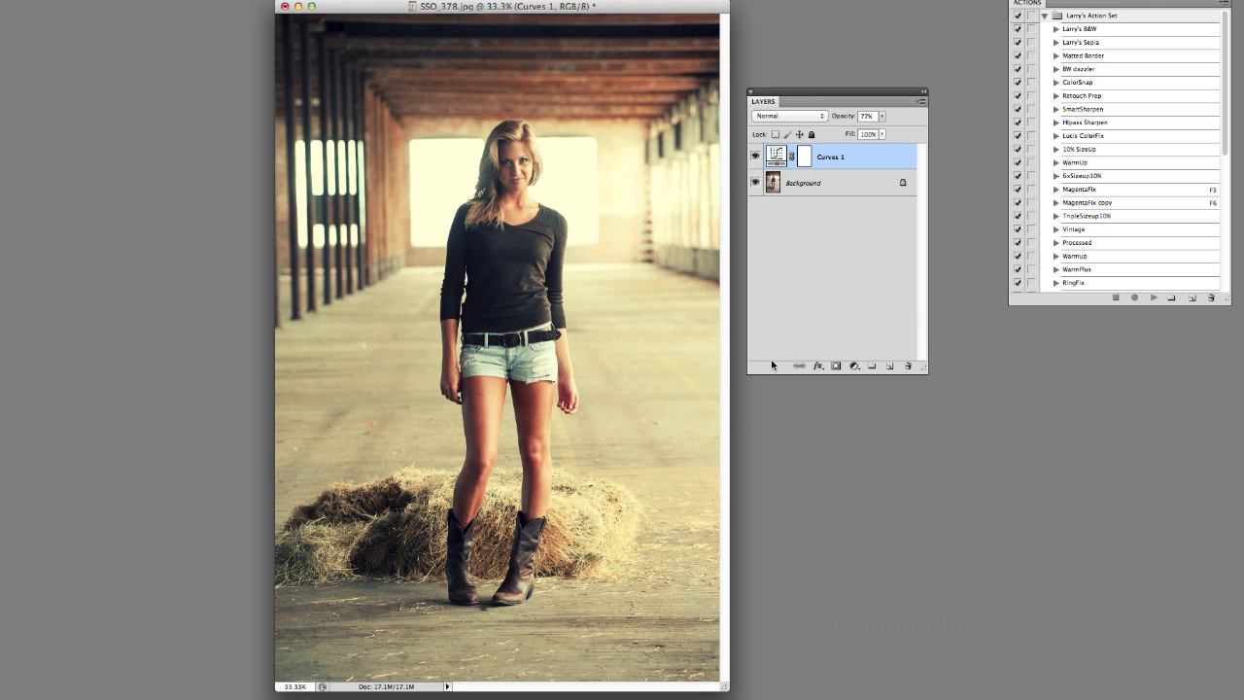
double_click(782, 163)
drag(821, 107, 727, 114)
click(744, 174)
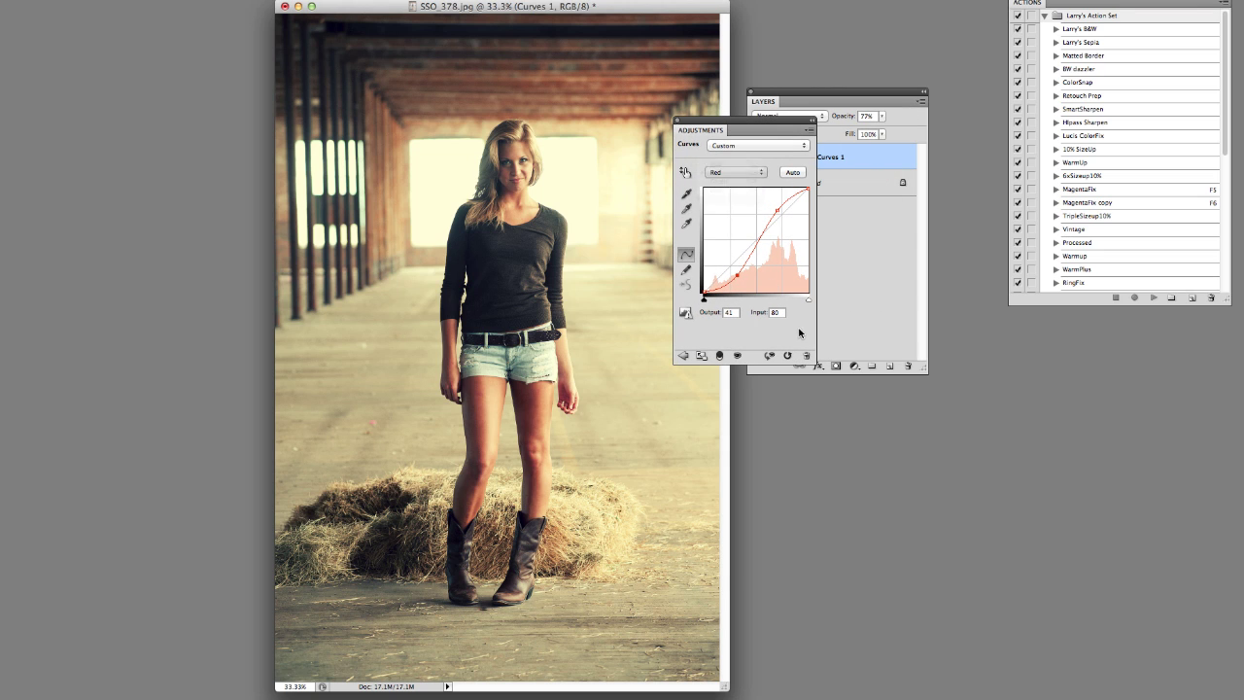
click(800, 336)
click(677, 120)
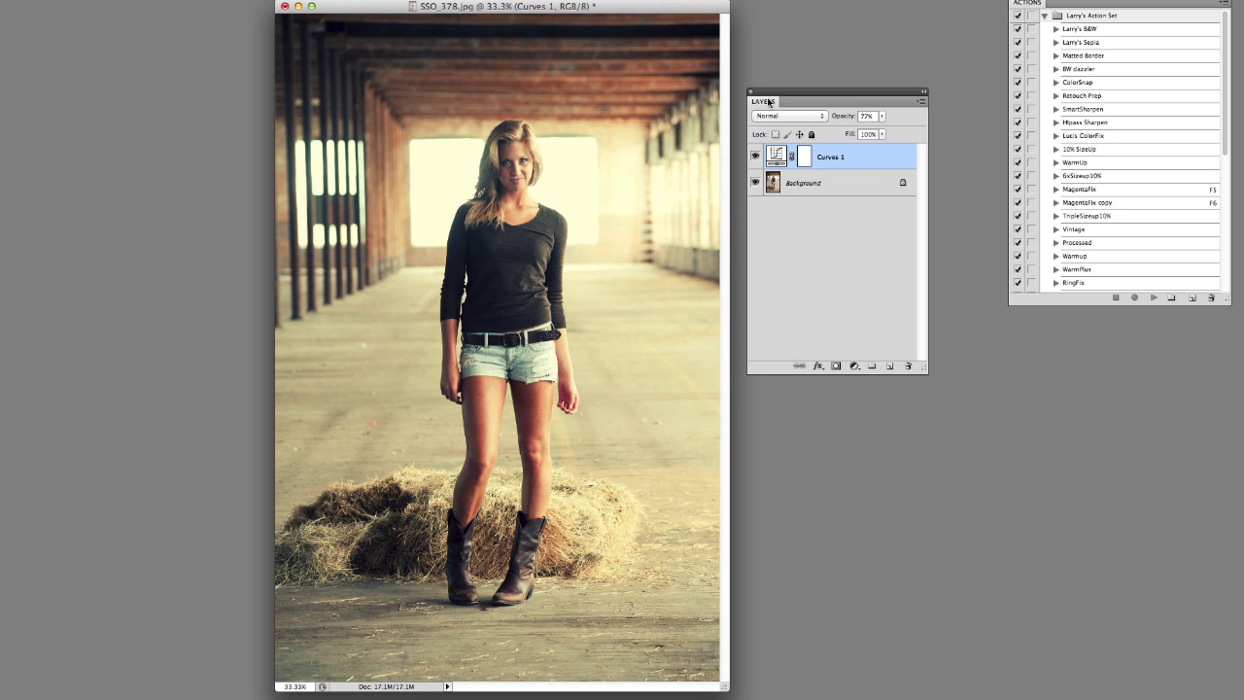
drag(771, 93, 803, 77)
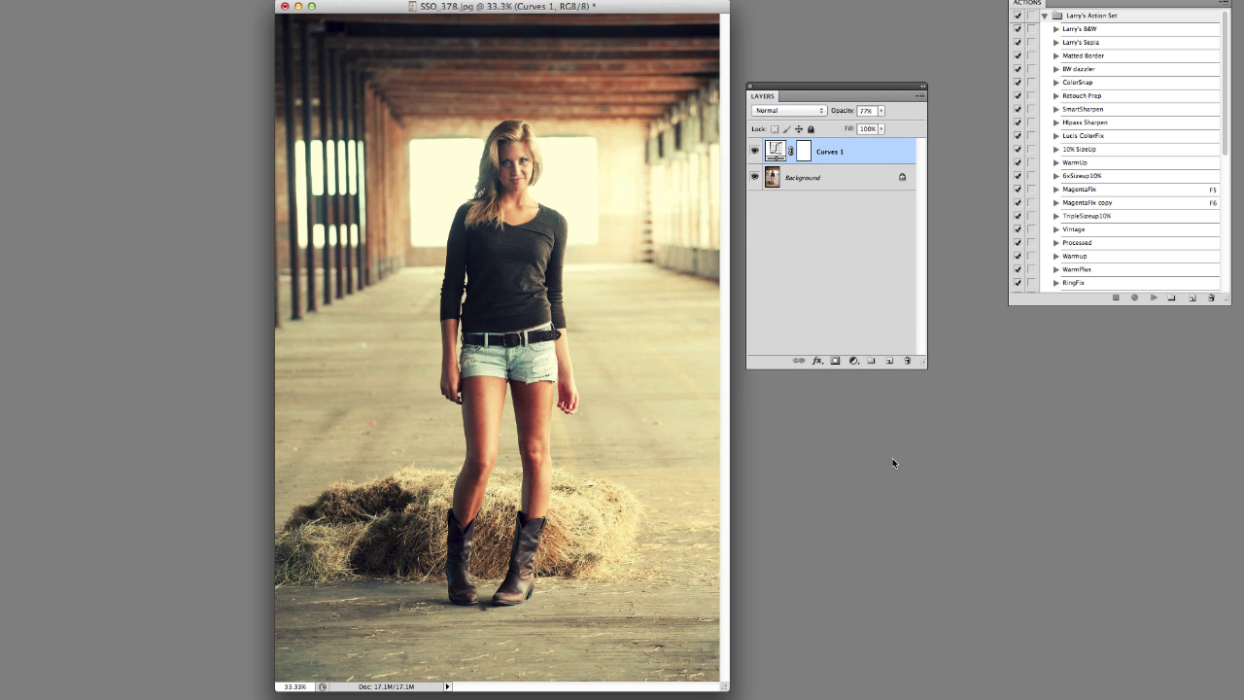